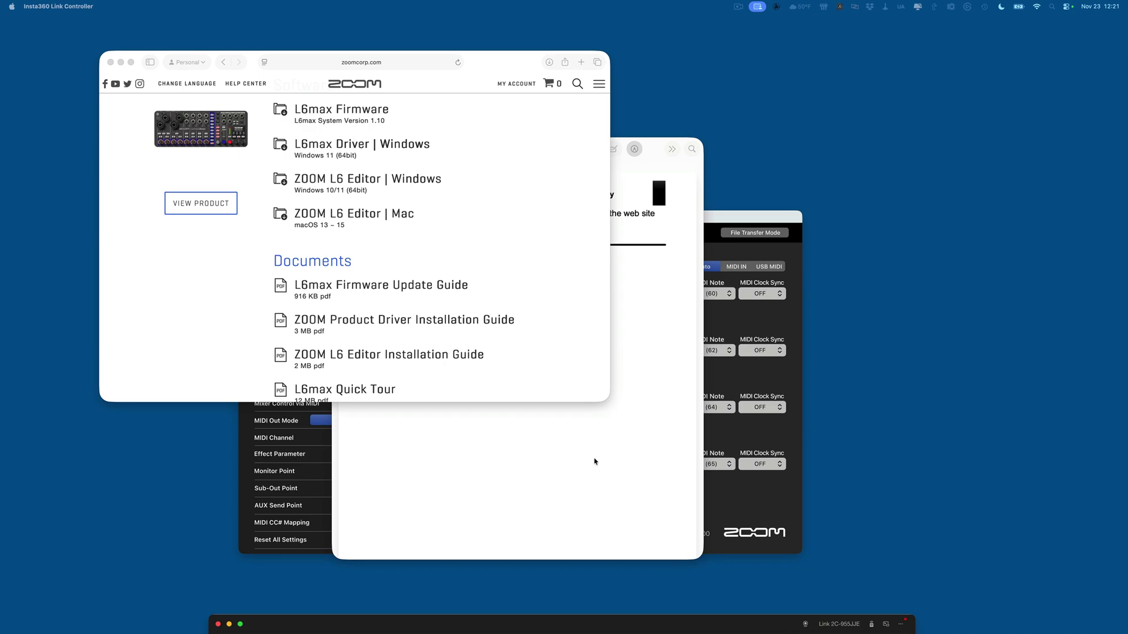
- Bring up the L6max version history PDF in Preview to read the 1.10 changes
click(594, 462)
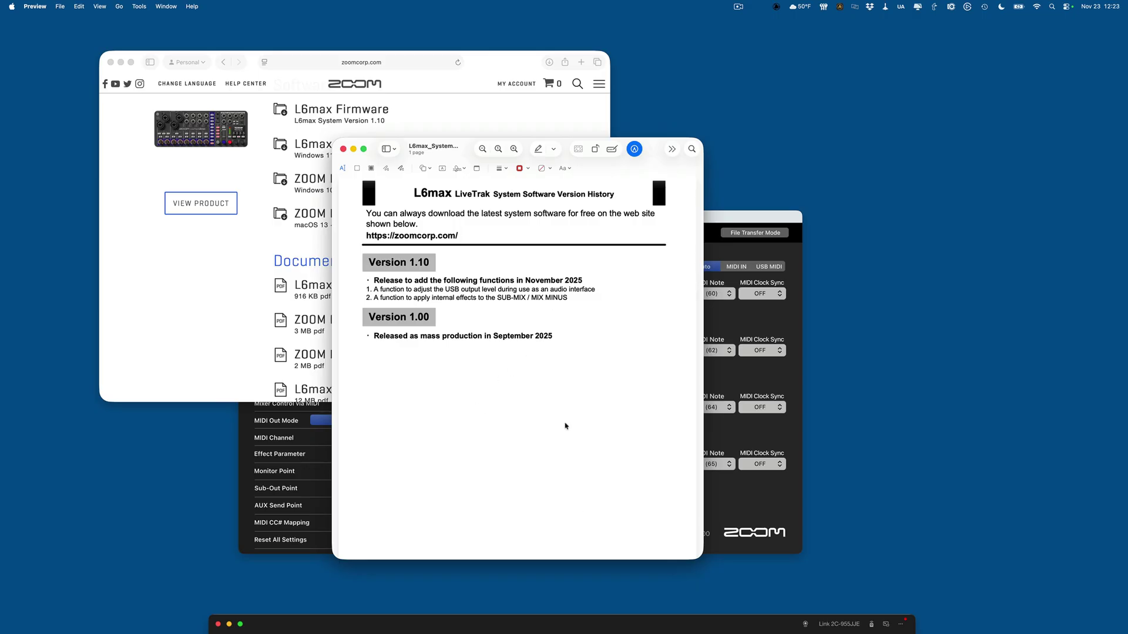
- Return to the L6max downloads page in Safari and scroll to the Software list
click(258, 276)
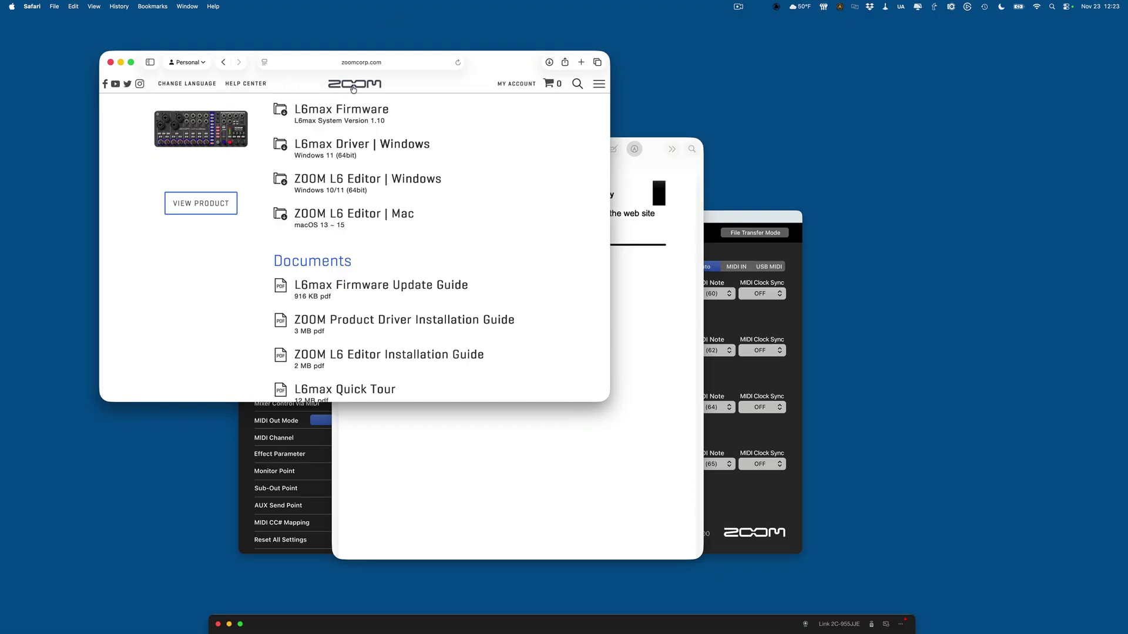
scroll(349, 150, up, 3)
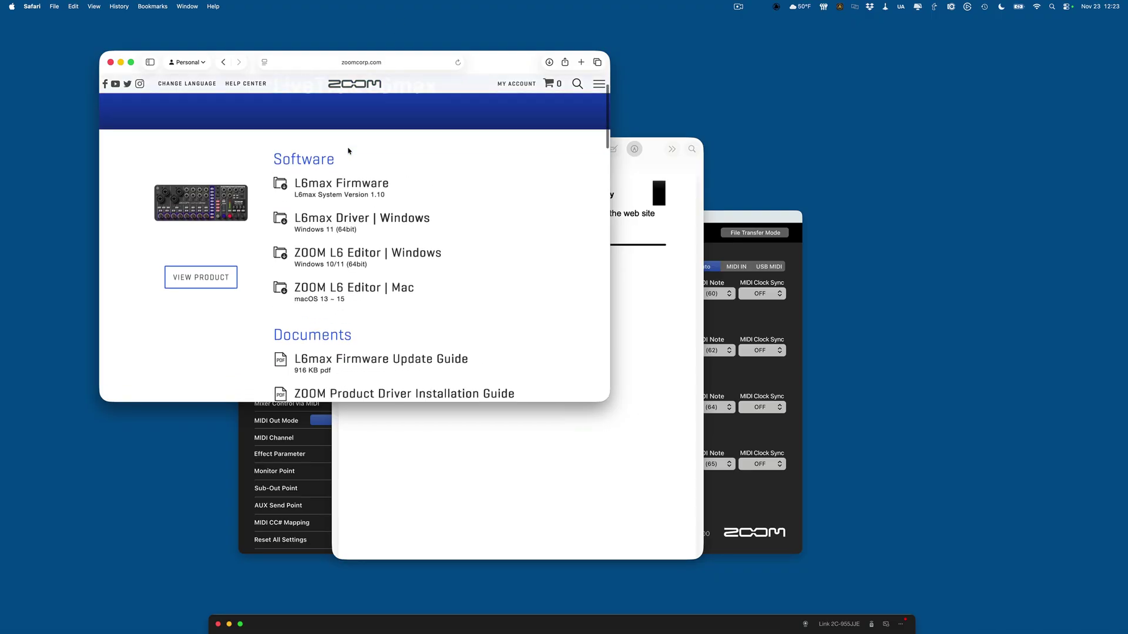
scroll(348, 151, down, 1)
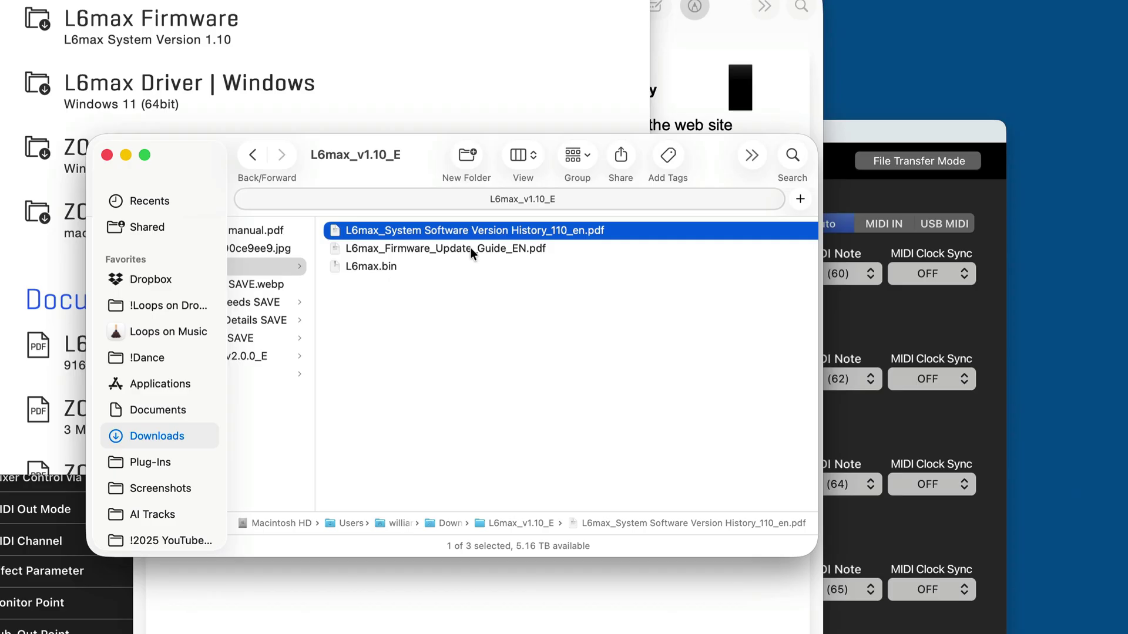
- Open the version history PDF and shift the L6max_v1.10_E folder window to the lower left
double_click(474, 232)
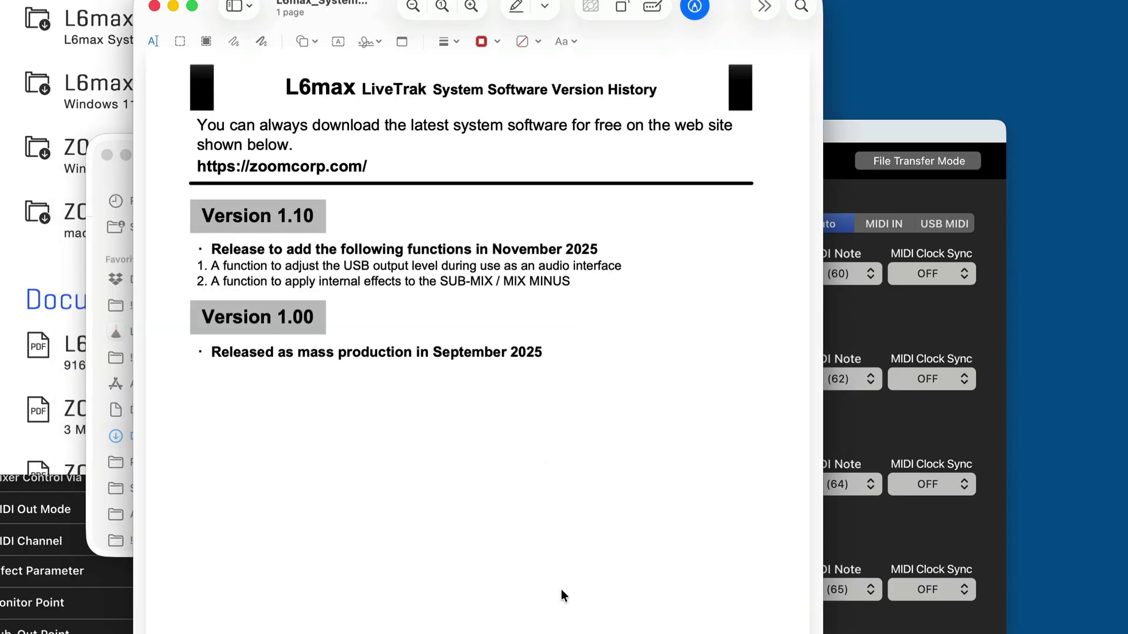
click(91, 400)
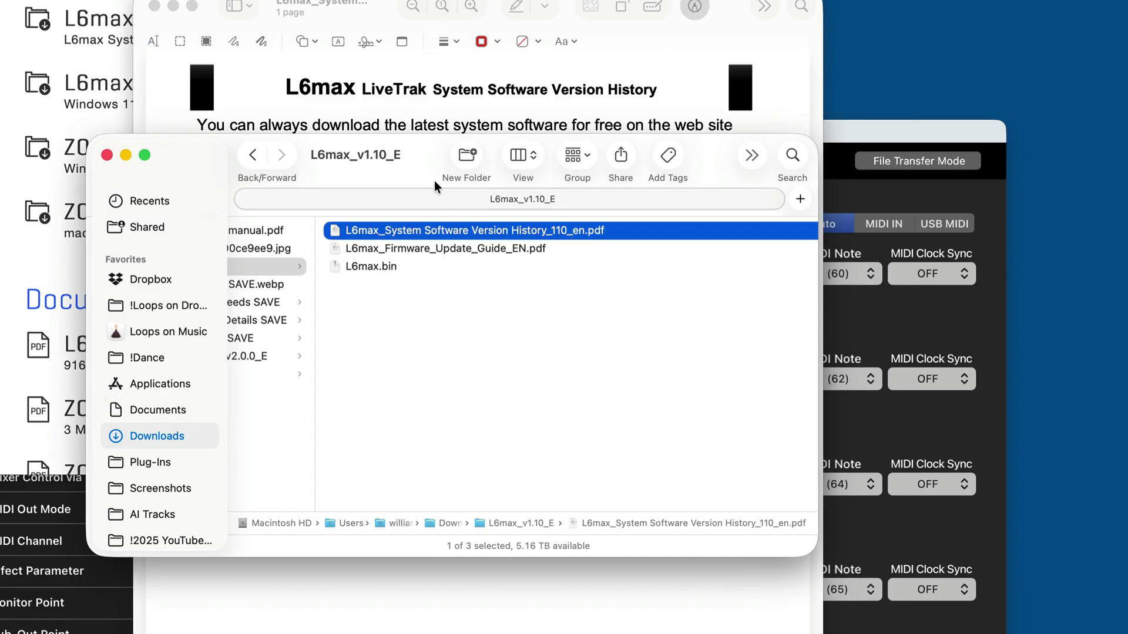
drag(210, 160, 567, 382)
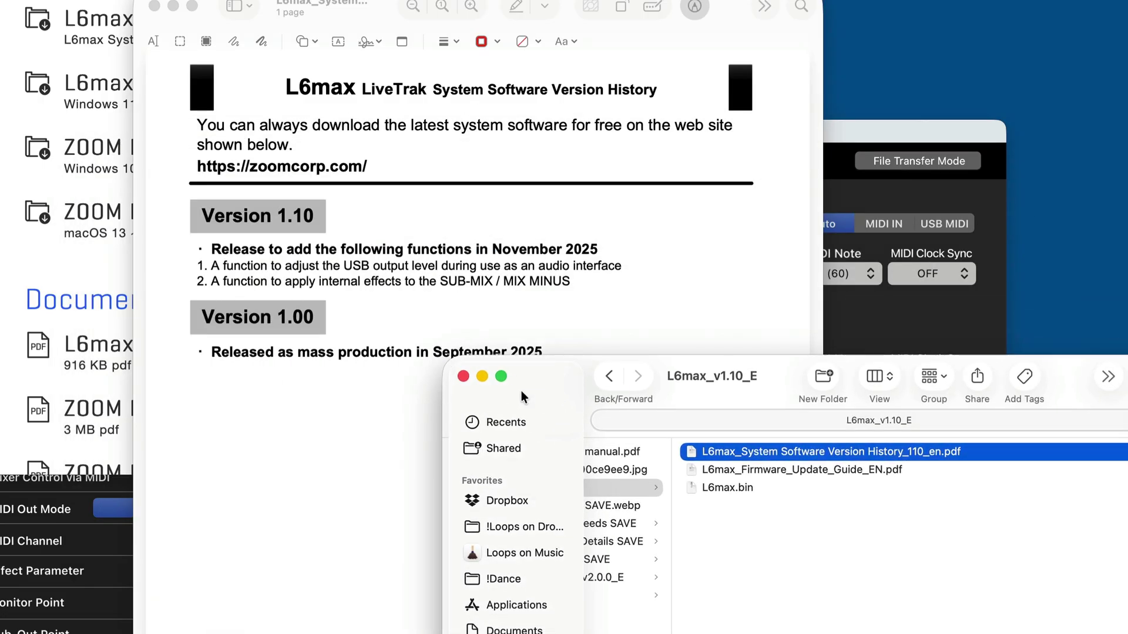
drag(787, 376, 361, 377)
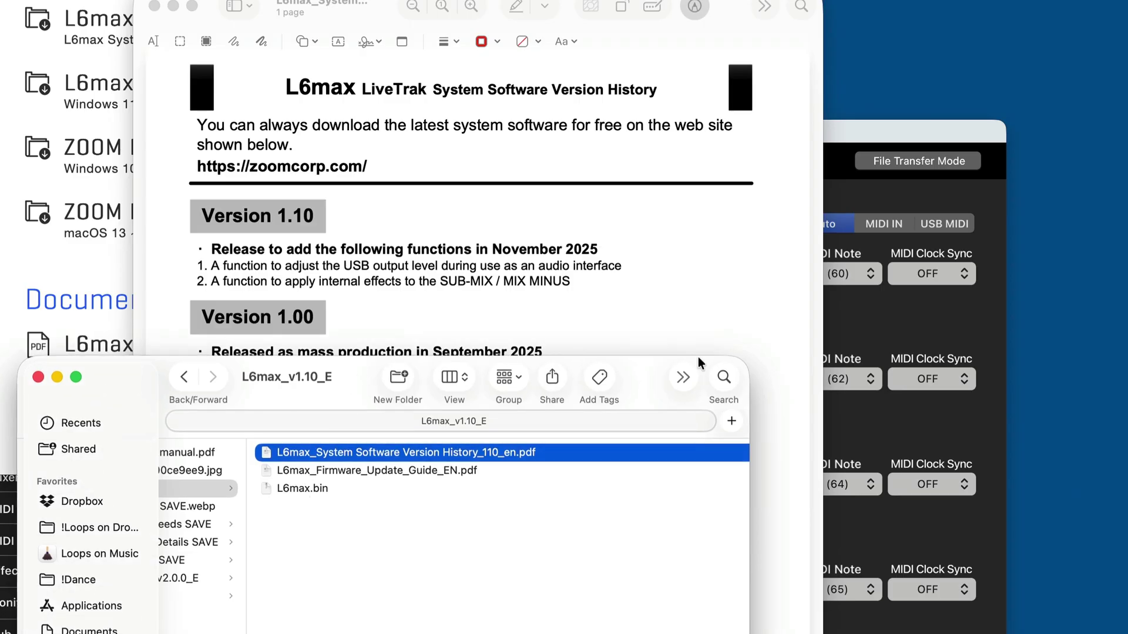
- Switch the connected L6max into File Transfer Mode from the L6 Editor, confirming with OK
click(996, 212)
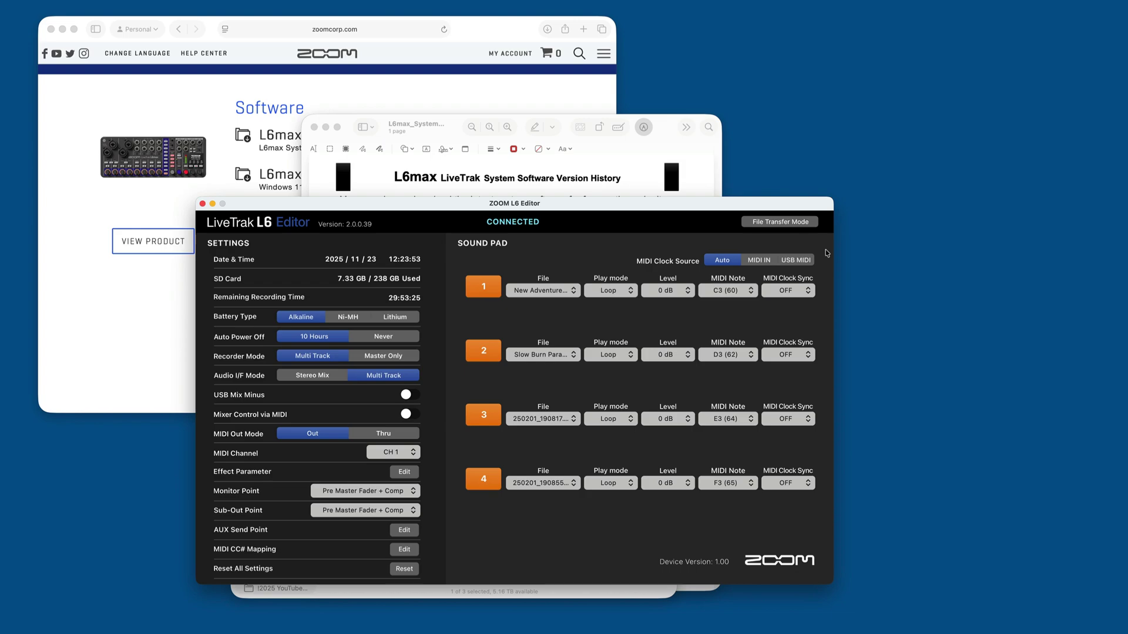
click(773, 226)
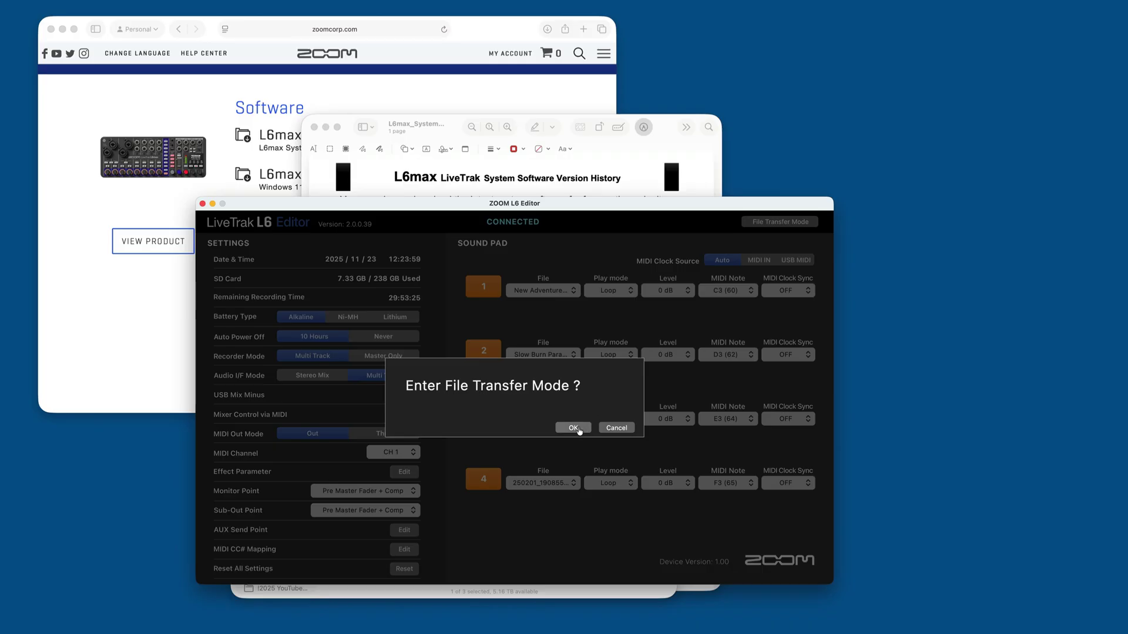
click(573, 428)
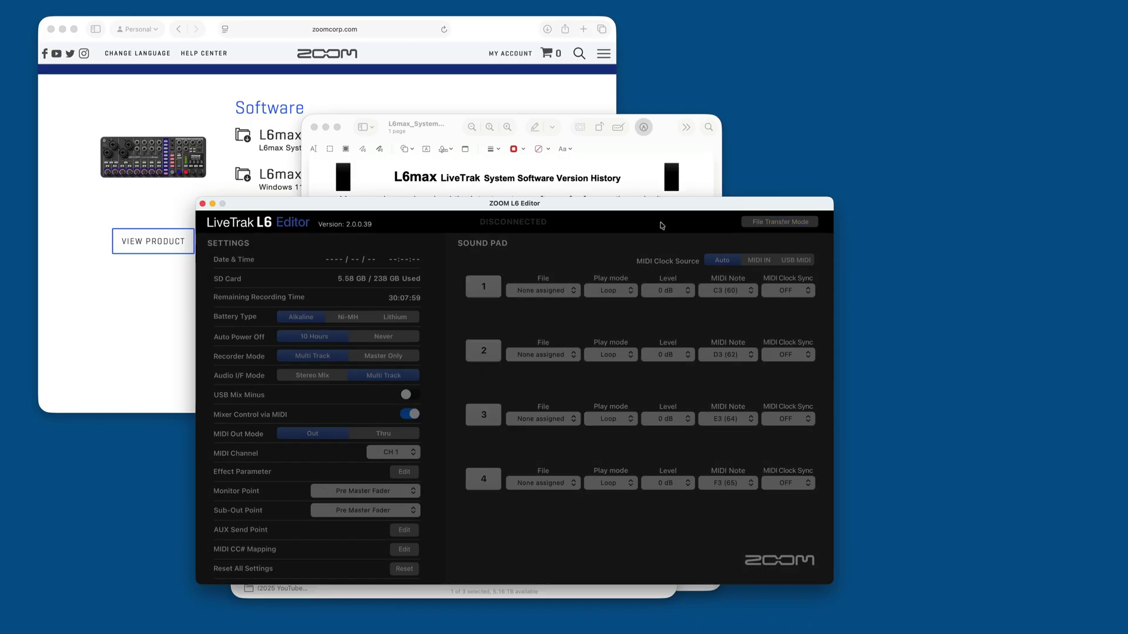
- Open the ZoomL6 drive window, reposition it, and minimize the version history PDF
drag(666, 206, 628, 181)
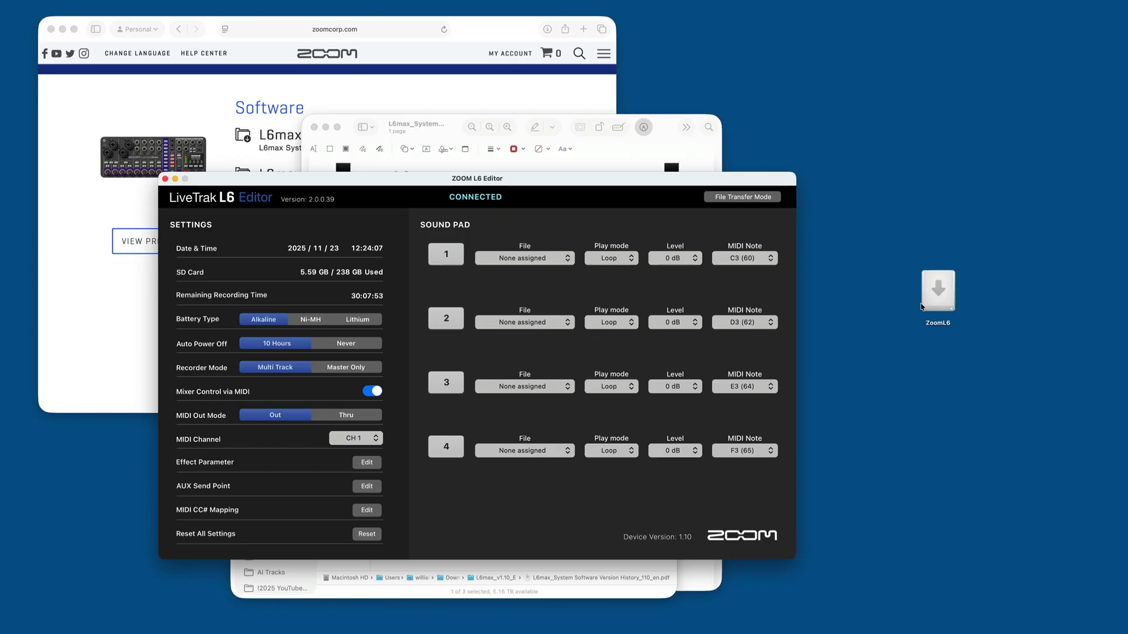
double_click(942, 300)
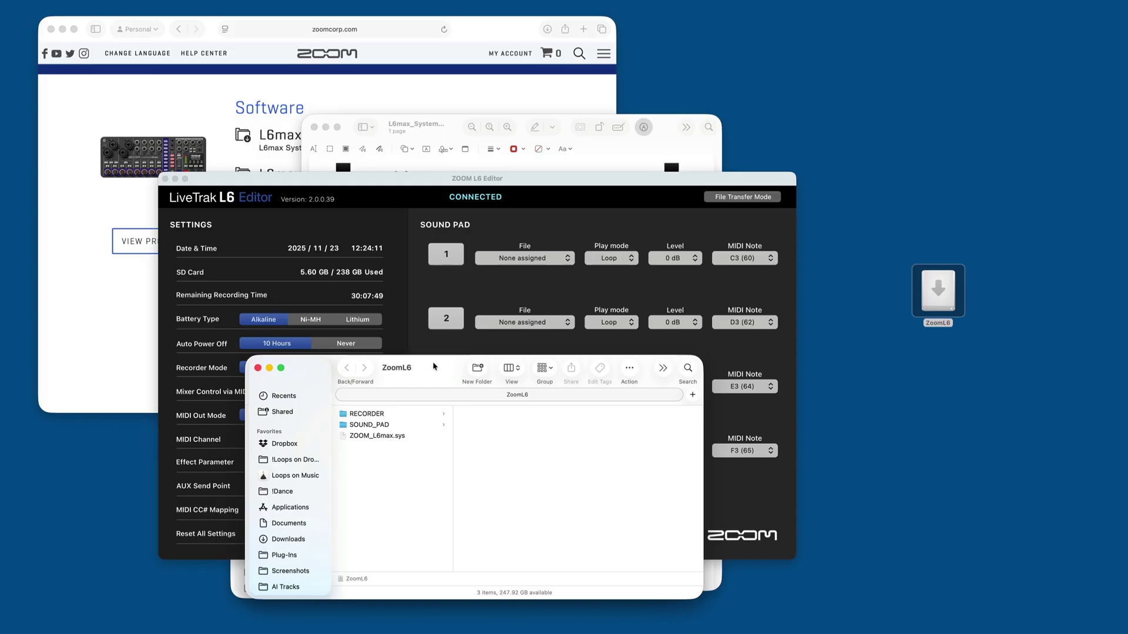
drag(434, 367, 821, 191)
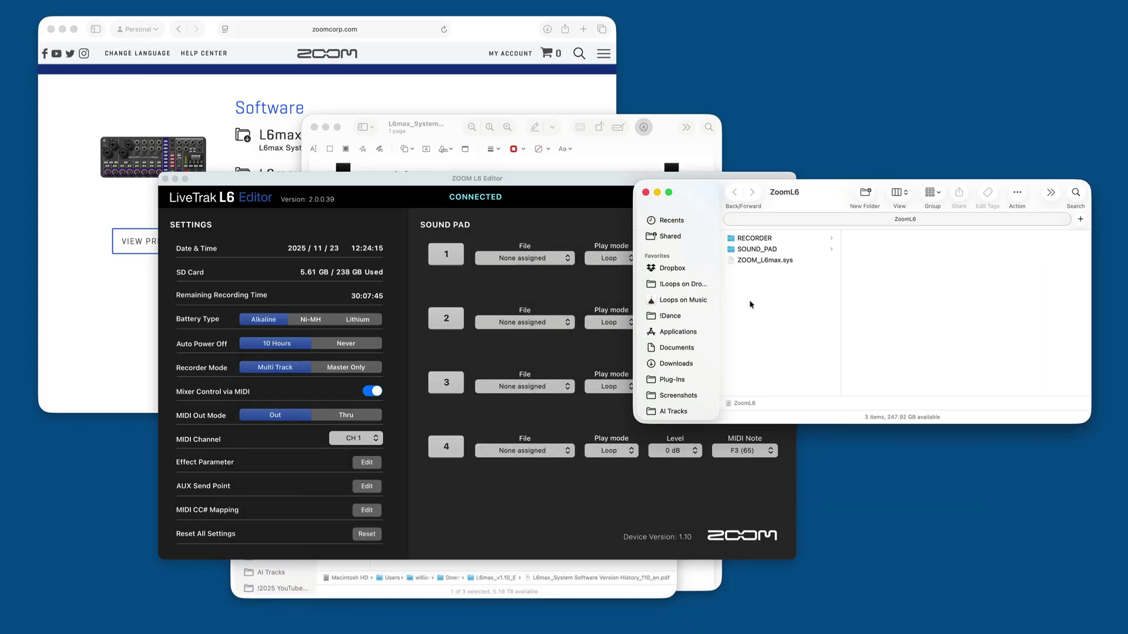
click(699, 139)
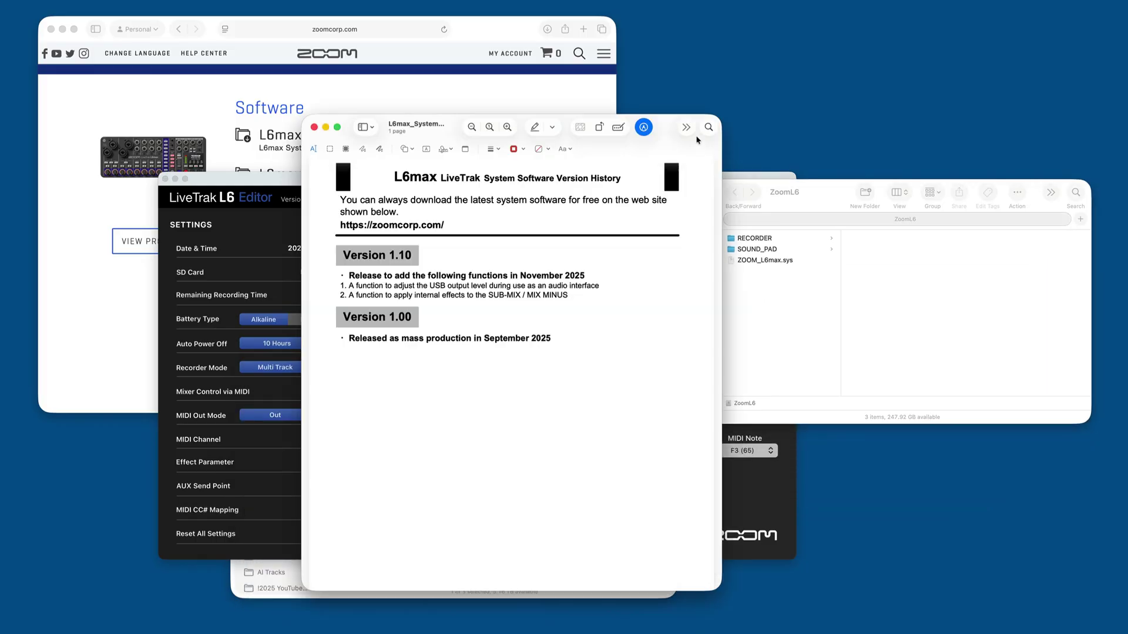
click(326, 131)
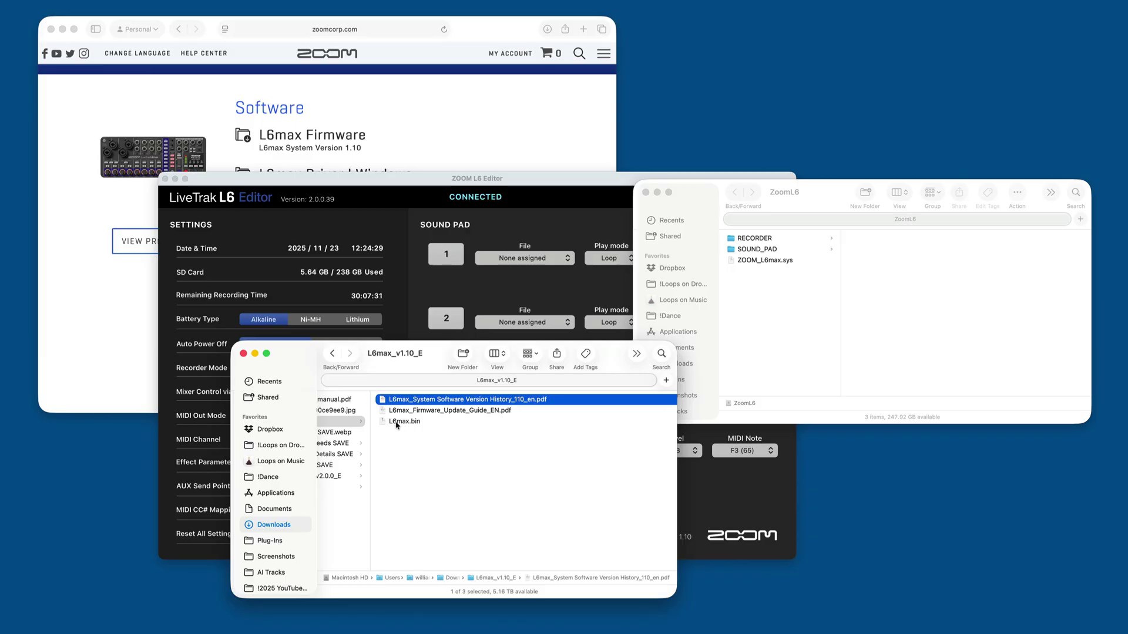
- Copy L6max.bin onto the ZoomL6 drive's top level and close the drive window
drag(396, 424, 784, 310)
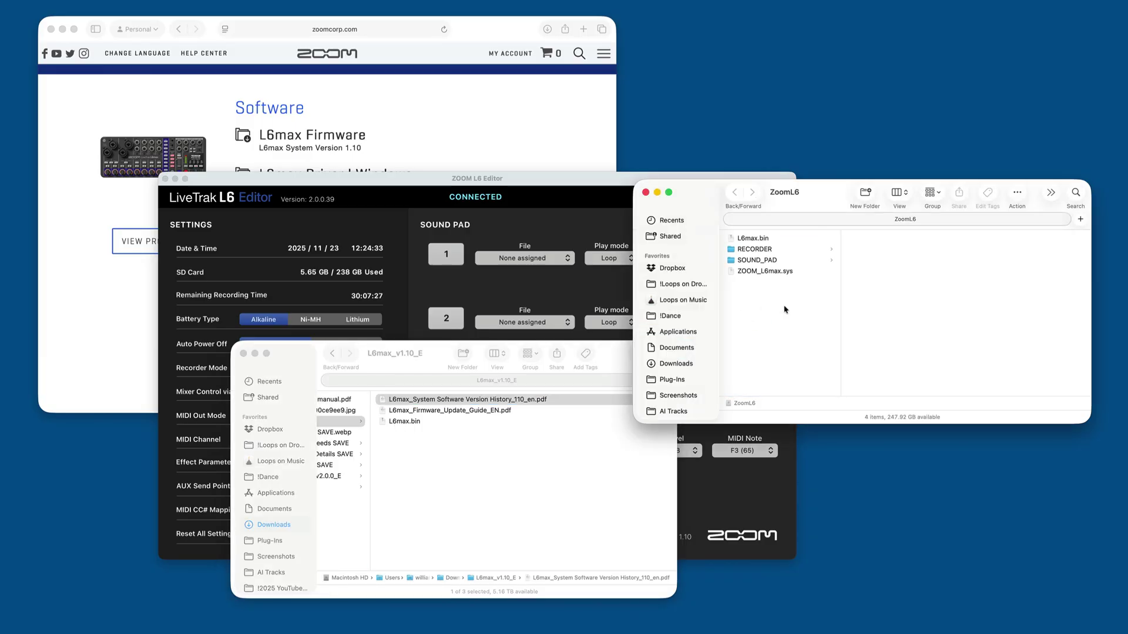
click(646, 192)
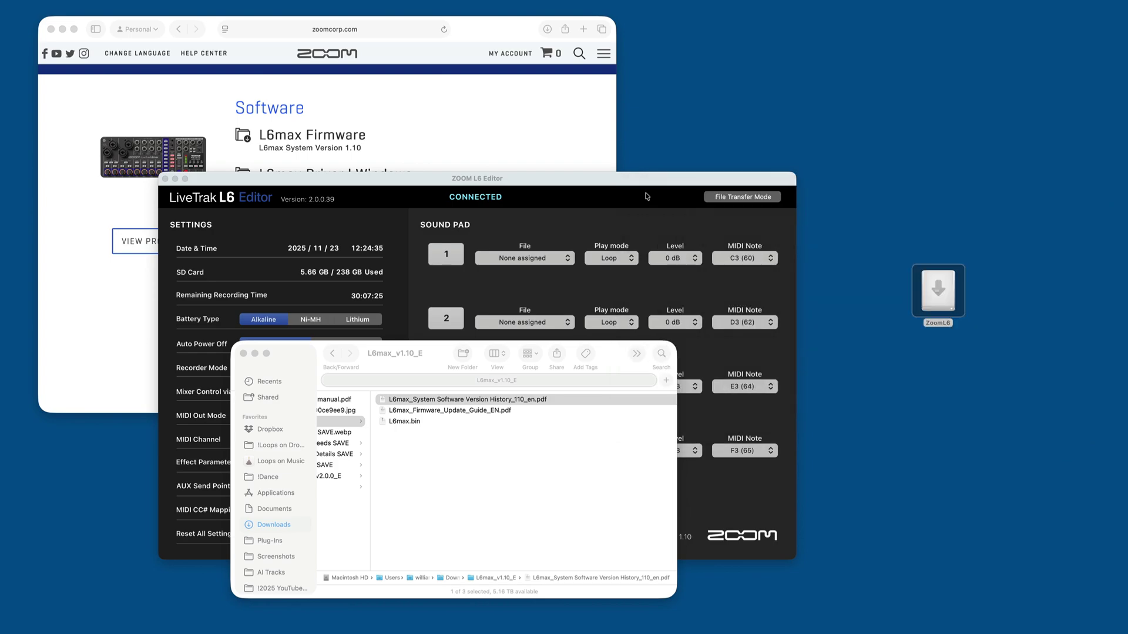
right_click(936, 299)
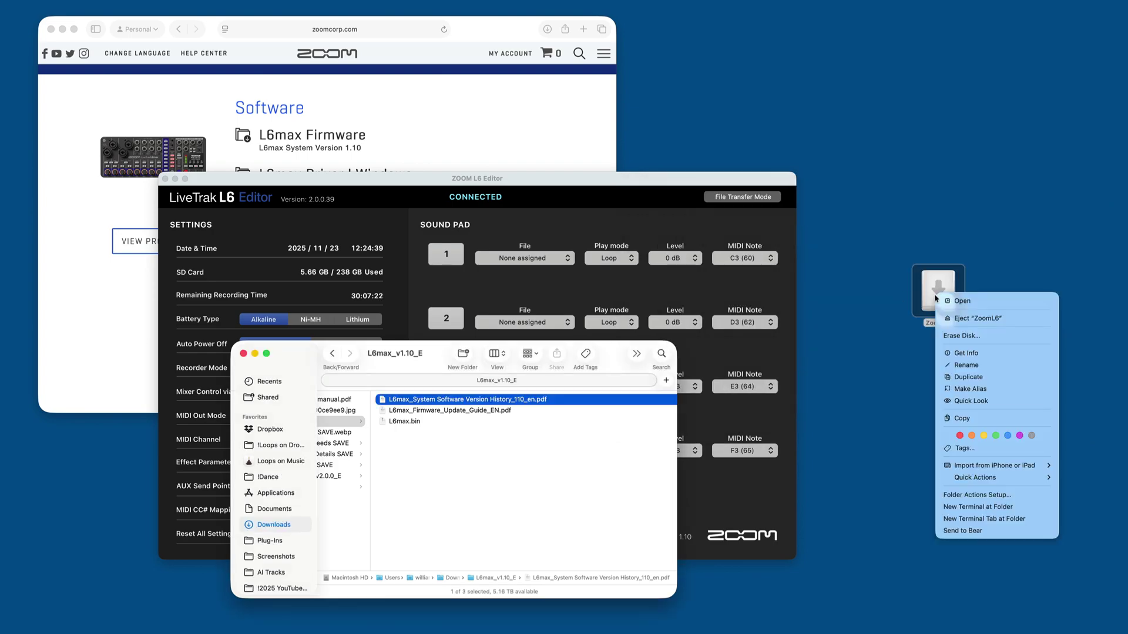
- Eject the ZoomL6 drive using Eject "ZoomL6" in the drive icon's context menu
click(943, 320)
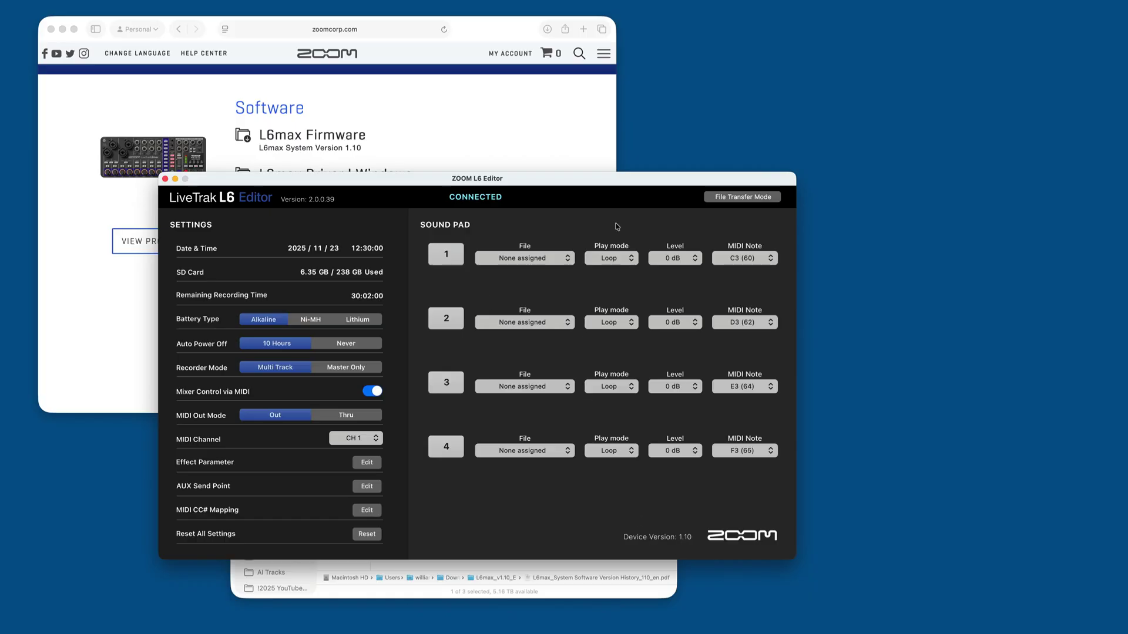
drag(589, 179, 595, 179)
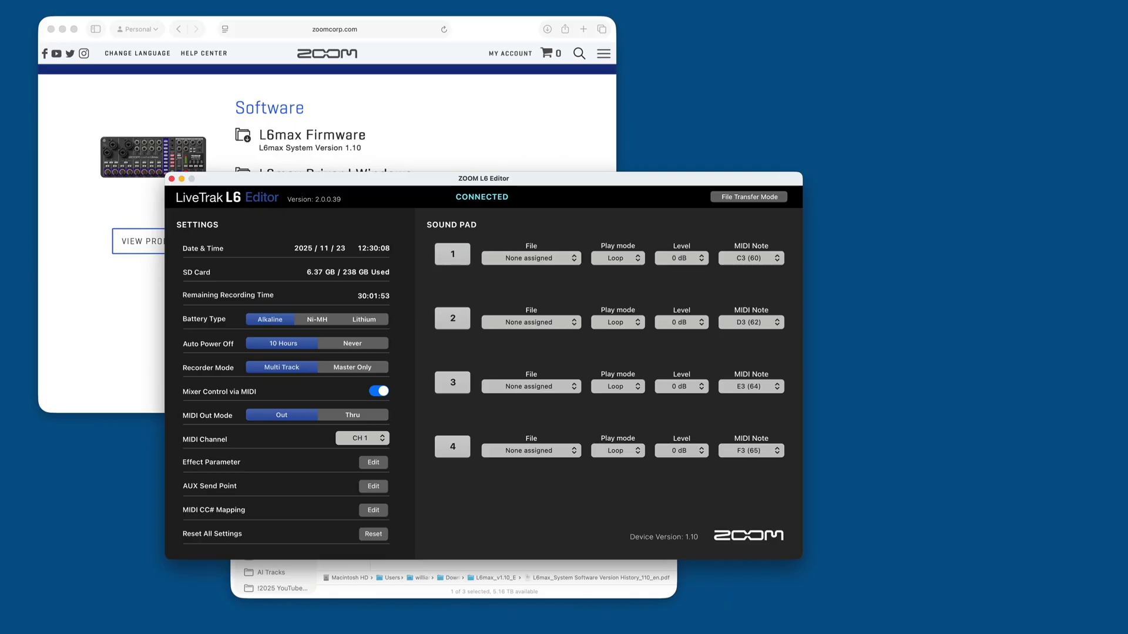
click(18, 2)
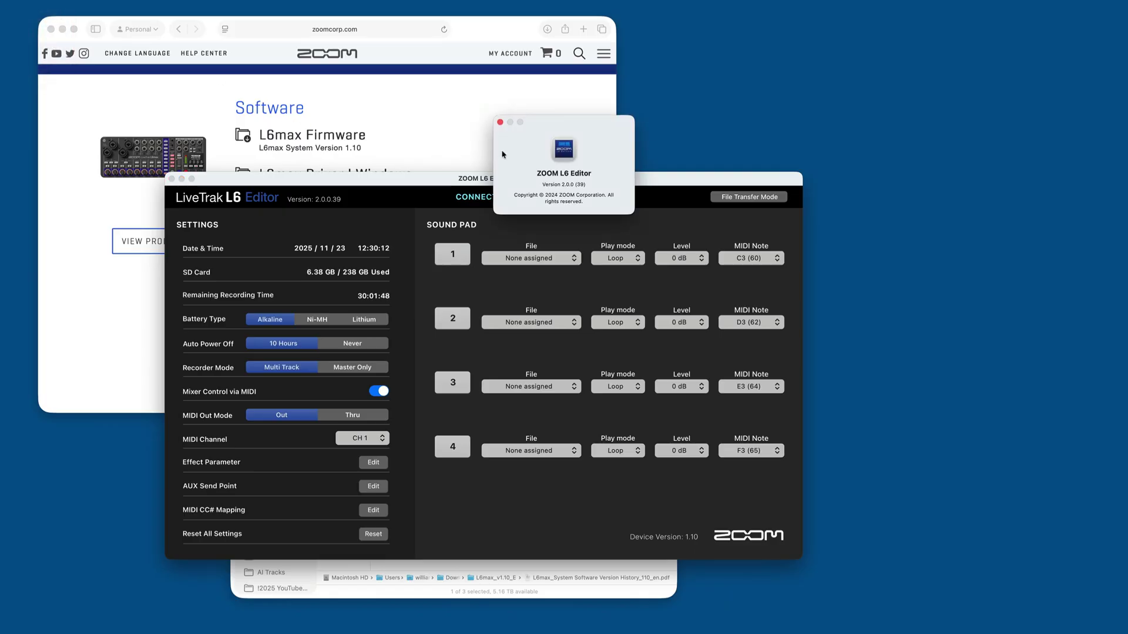
click(499, 123)
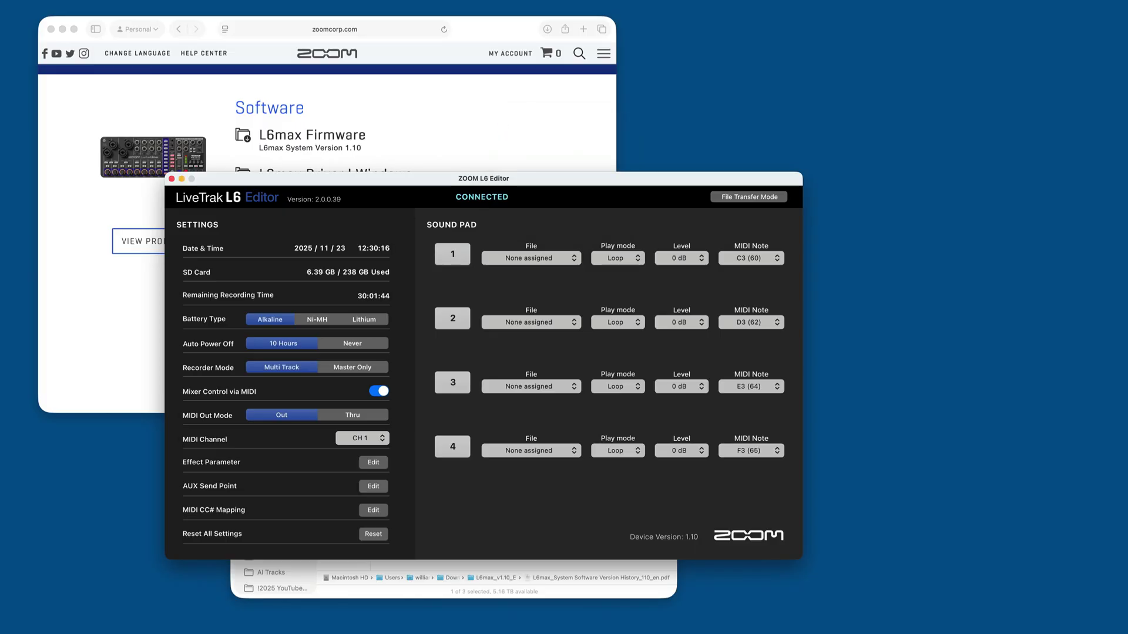
key(super+Tab)
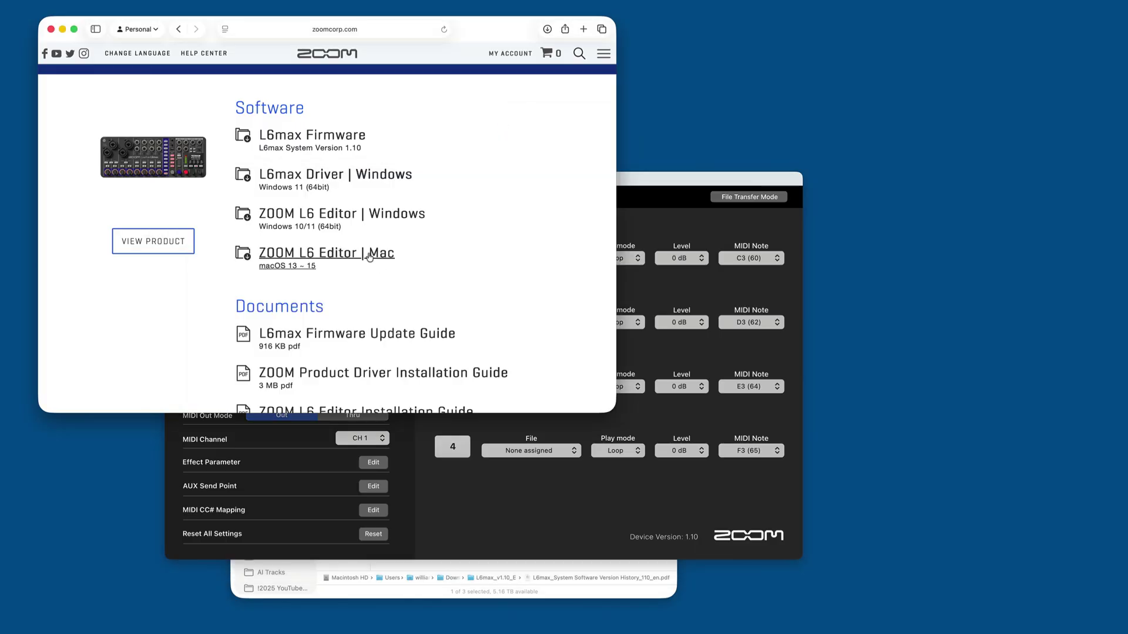
- Check the editor's version, then open the L6max V1.1 Supplementary Manual link under Documents
click(700, 212)
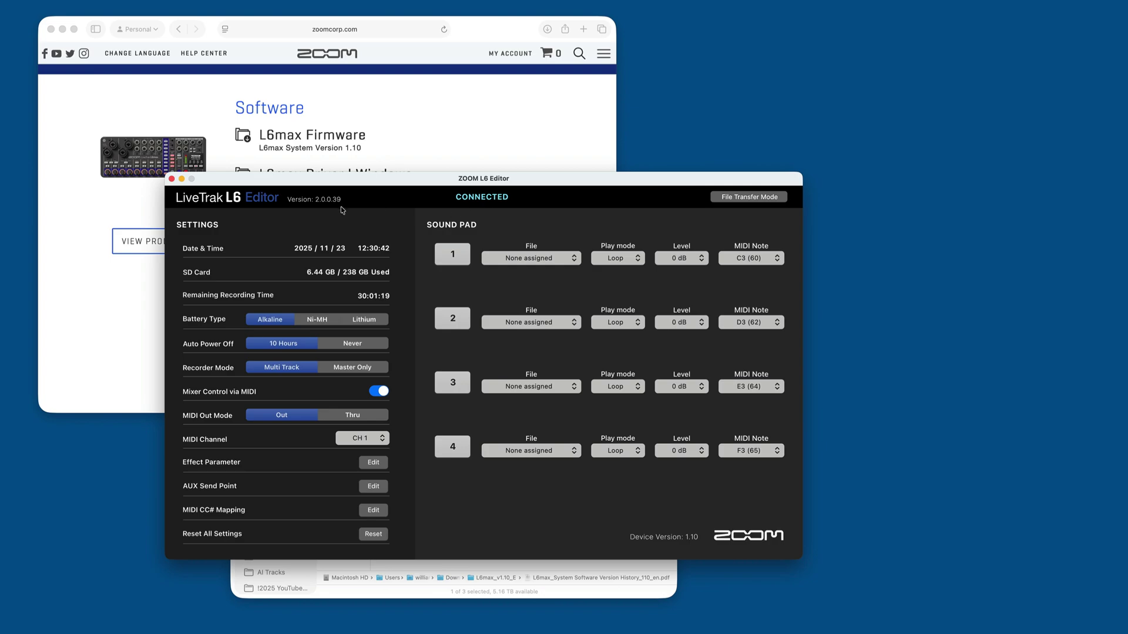
click(479, 121)
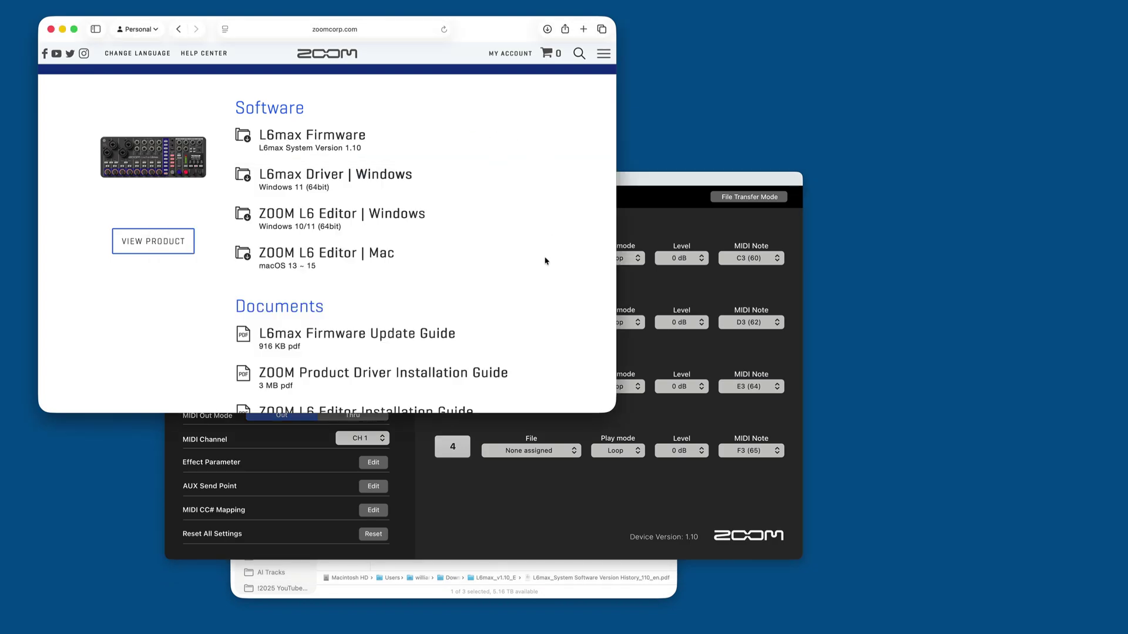
scroll(544, 274, down, 5)
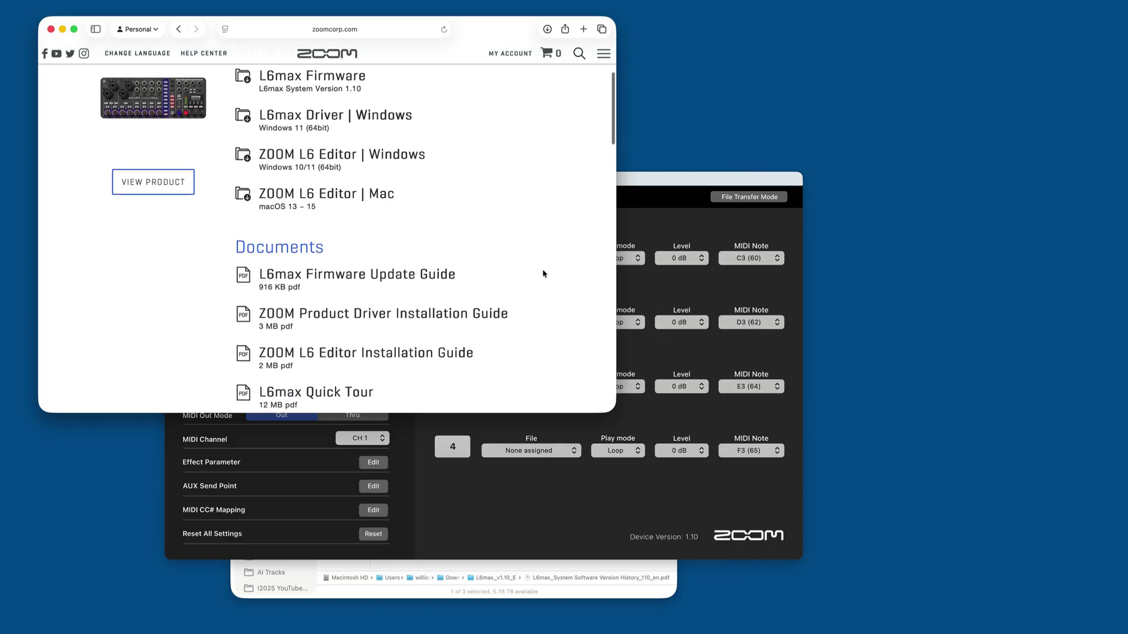
scroll(543, 274, down, 4)
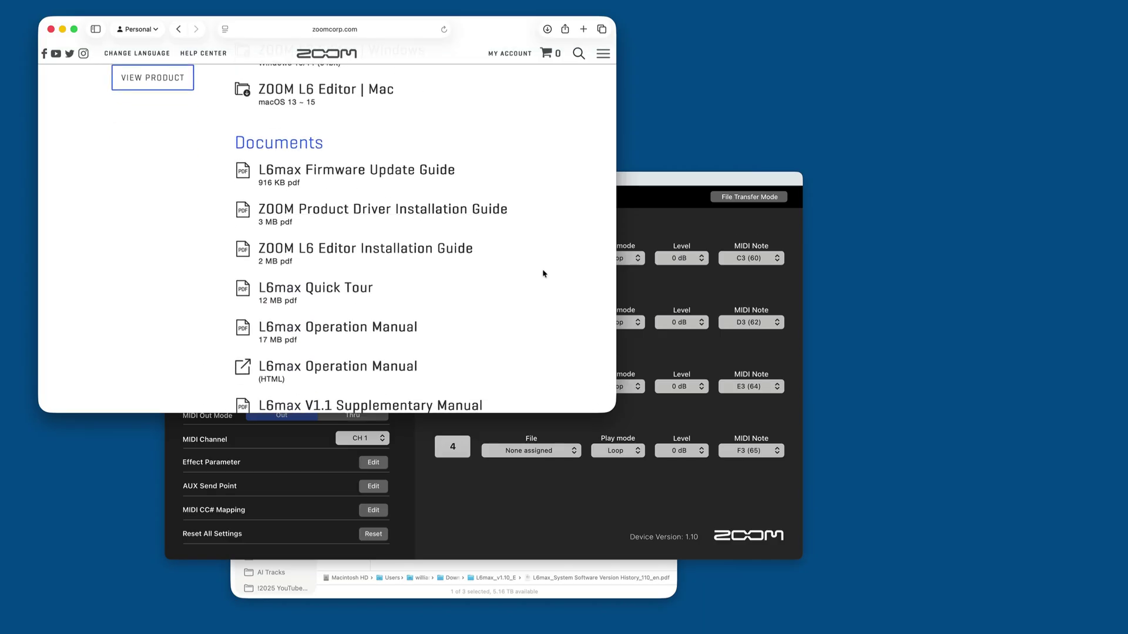
scroll(544, 274, down, 2)
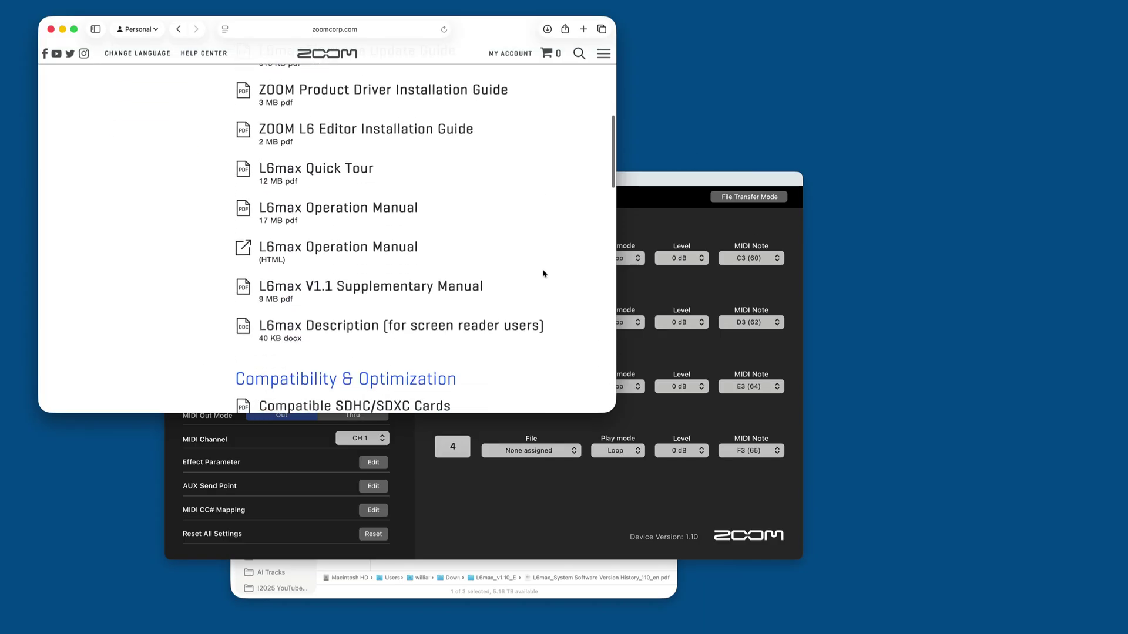
click(368, 290)
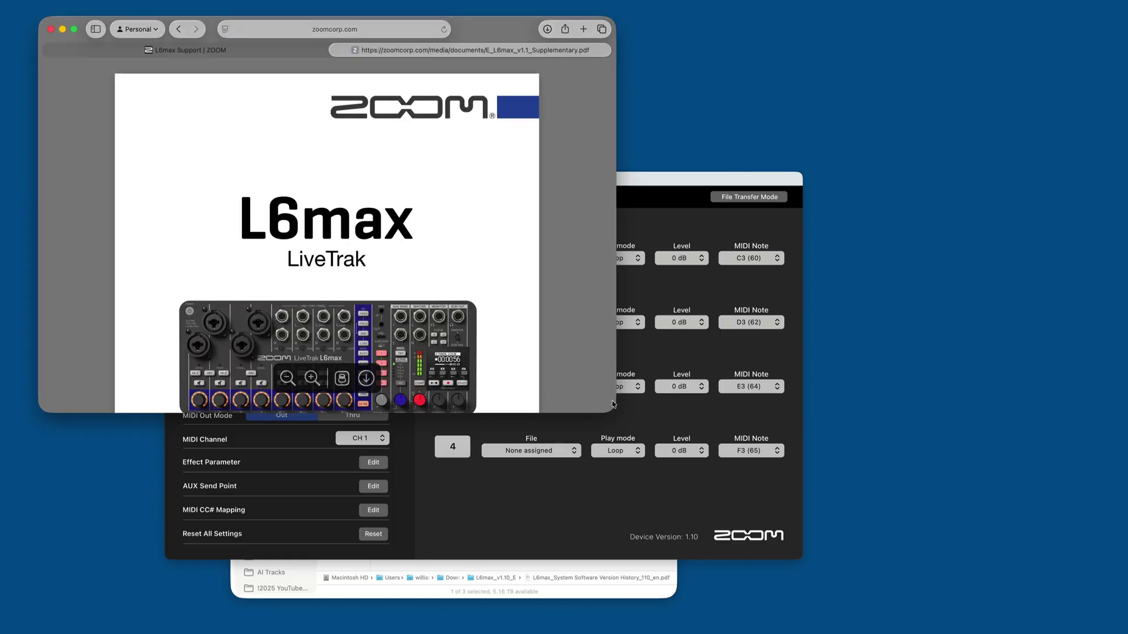
- Enlarge Safari and scroll the manual to the 'Adjusting the USB output level' steps 1–5
drag(609, 407, 885, 548)
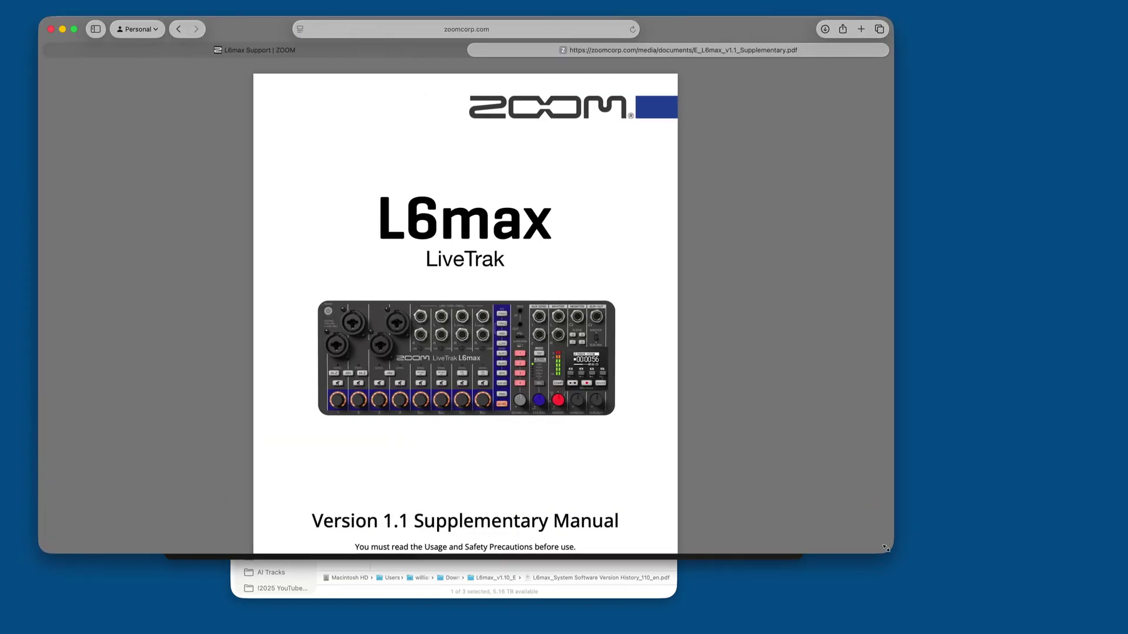
scroll(617, 445, down, 10)
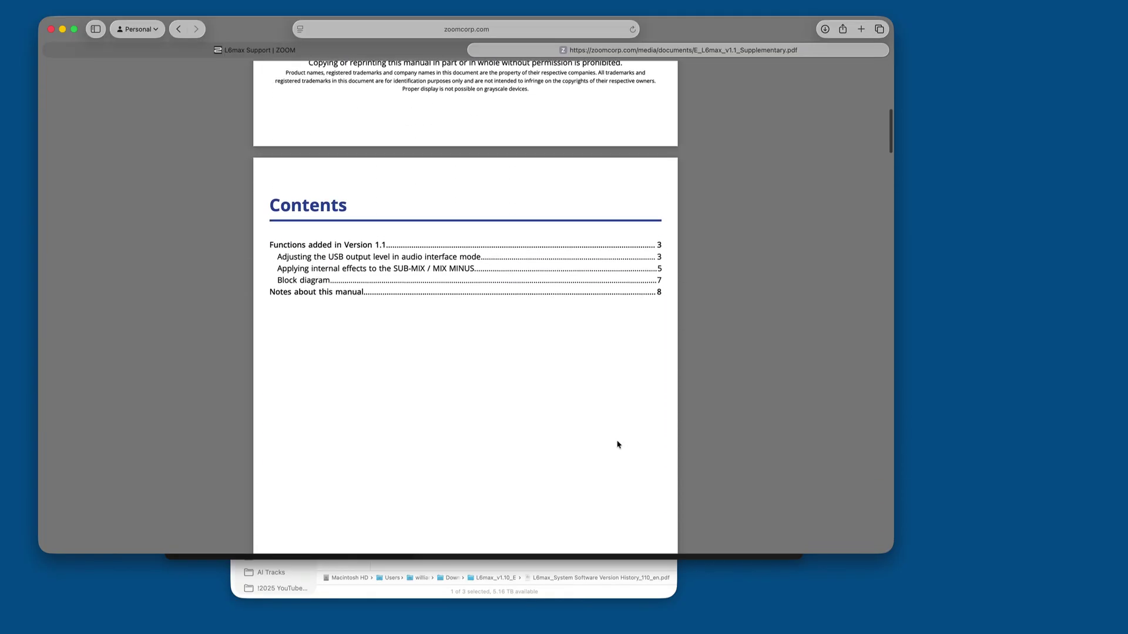
scroll(618, 444, down, 10)
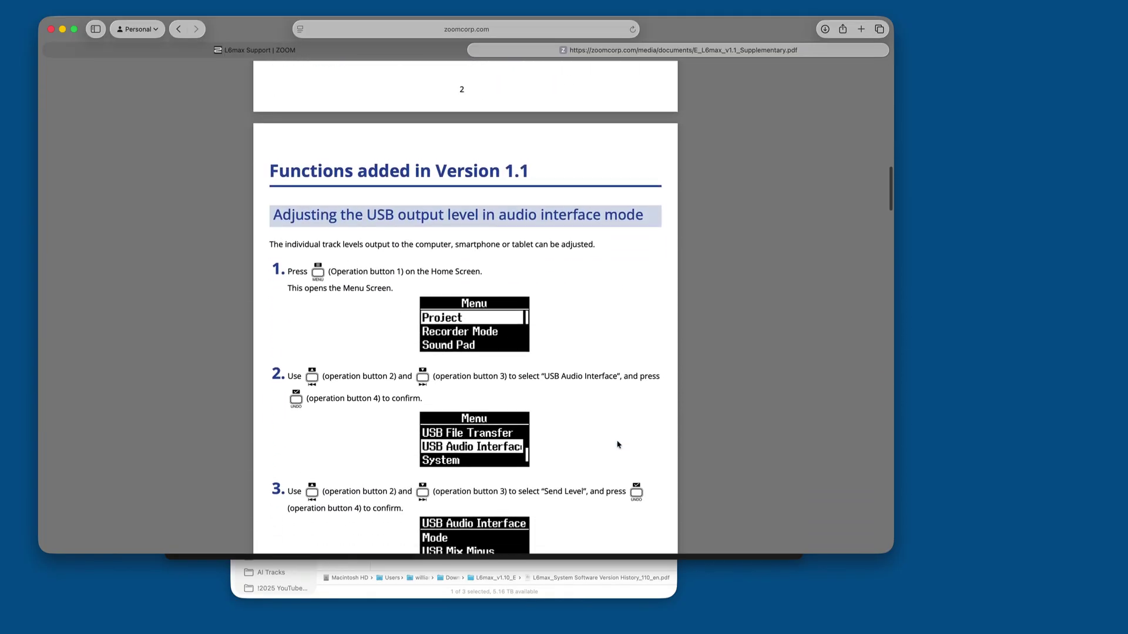
scroll(617, 445, down, 1)
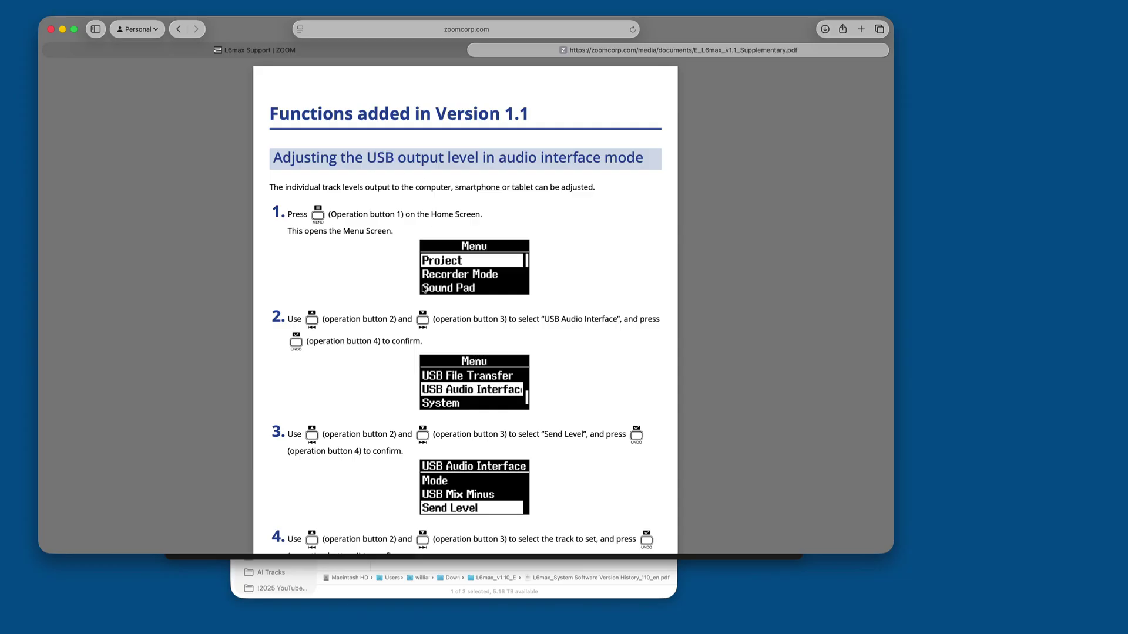
scroll(448, 397, down, 10)
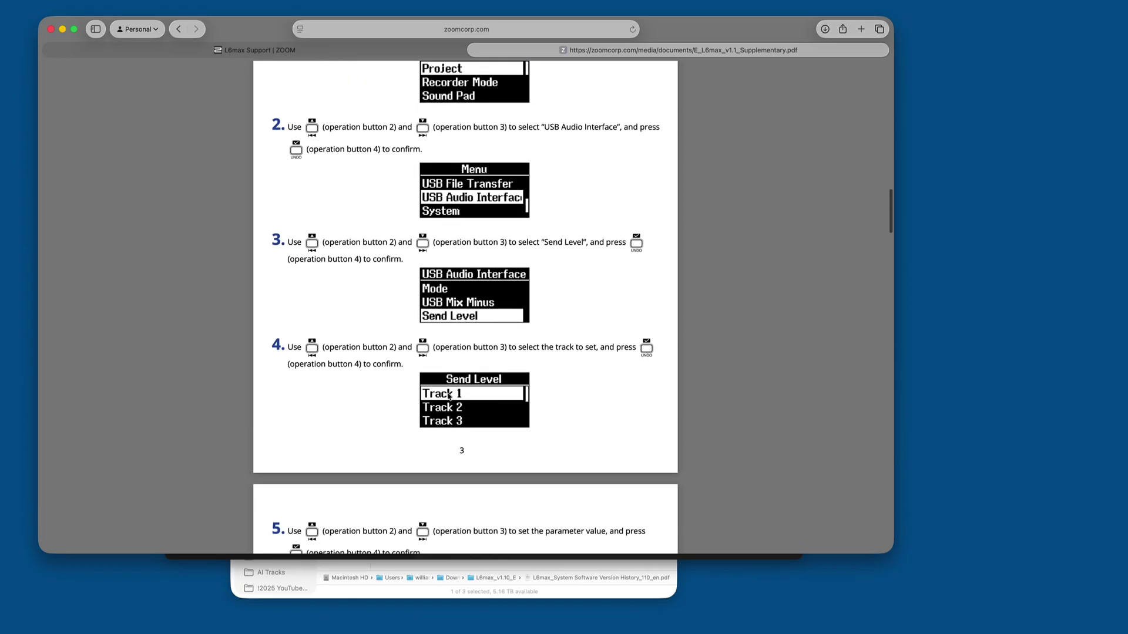
scroll(448, 397, down, 5)
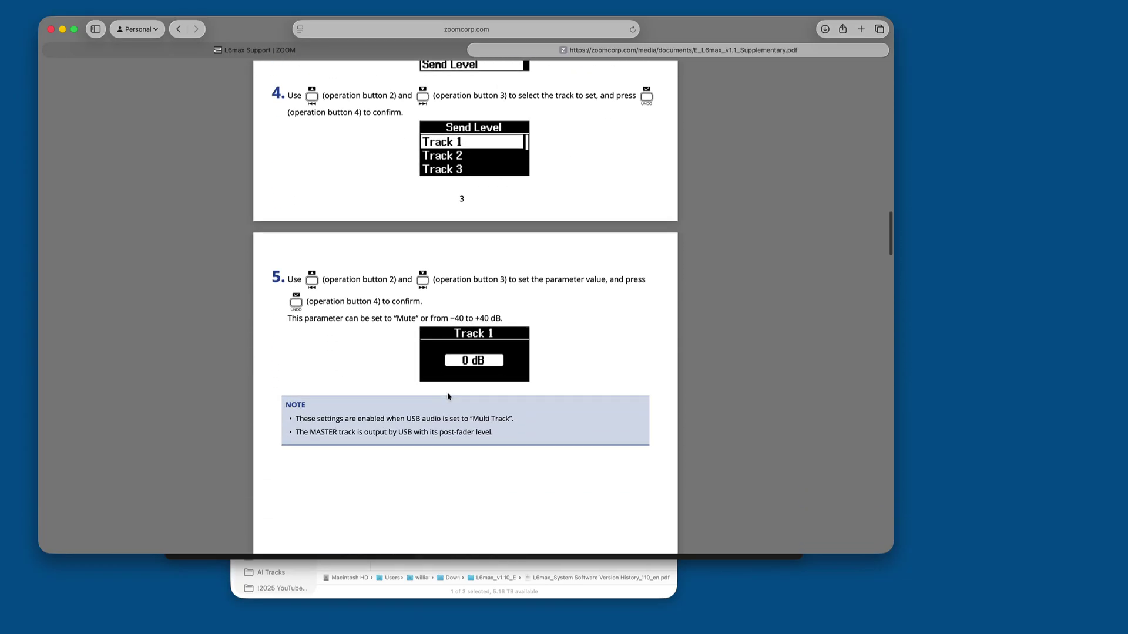
scroll(448, 397, up, 1)
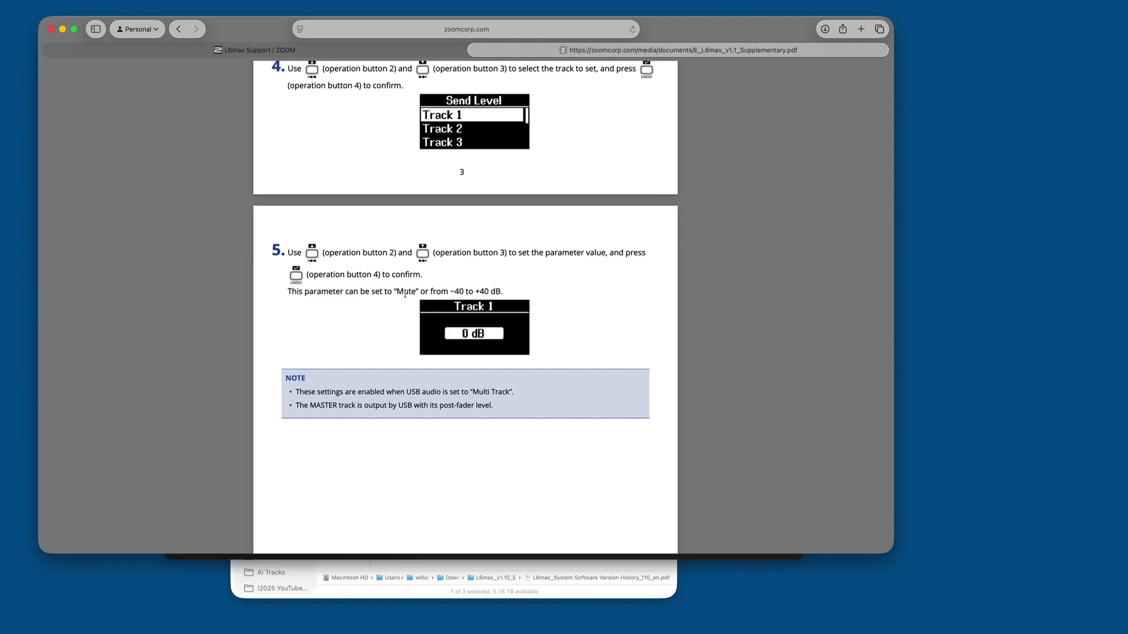
scroll(480, 306, up, 10)
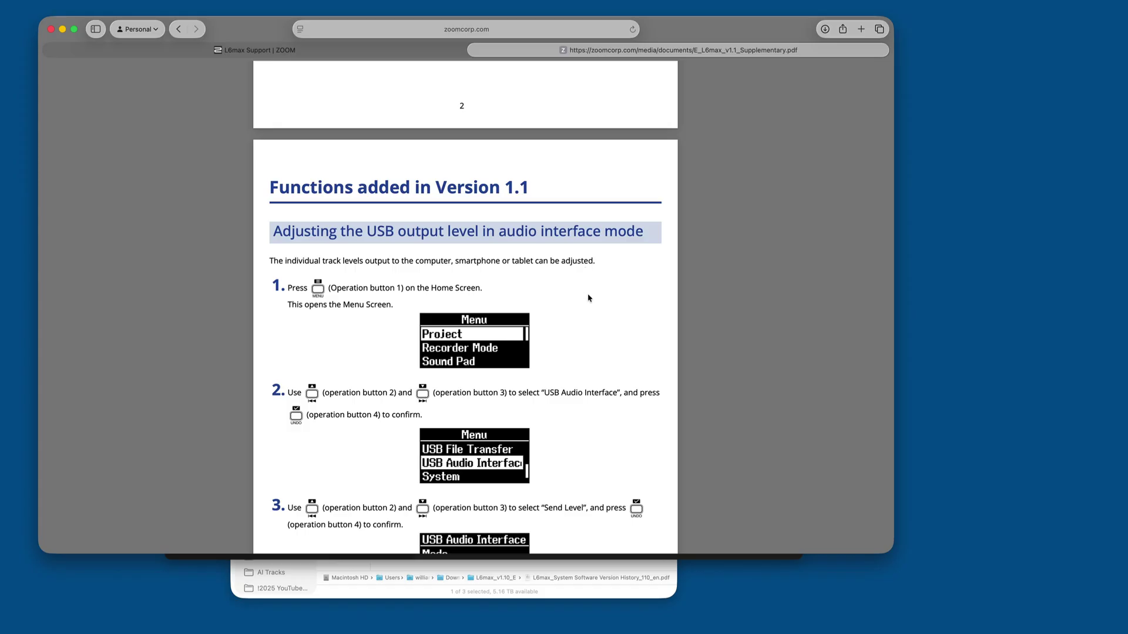
- Scroll through the SUB-MIX / MIX MINUS effects section, the block diagram and 'Notes about this manual'
scroll(589, 298, down, 15)
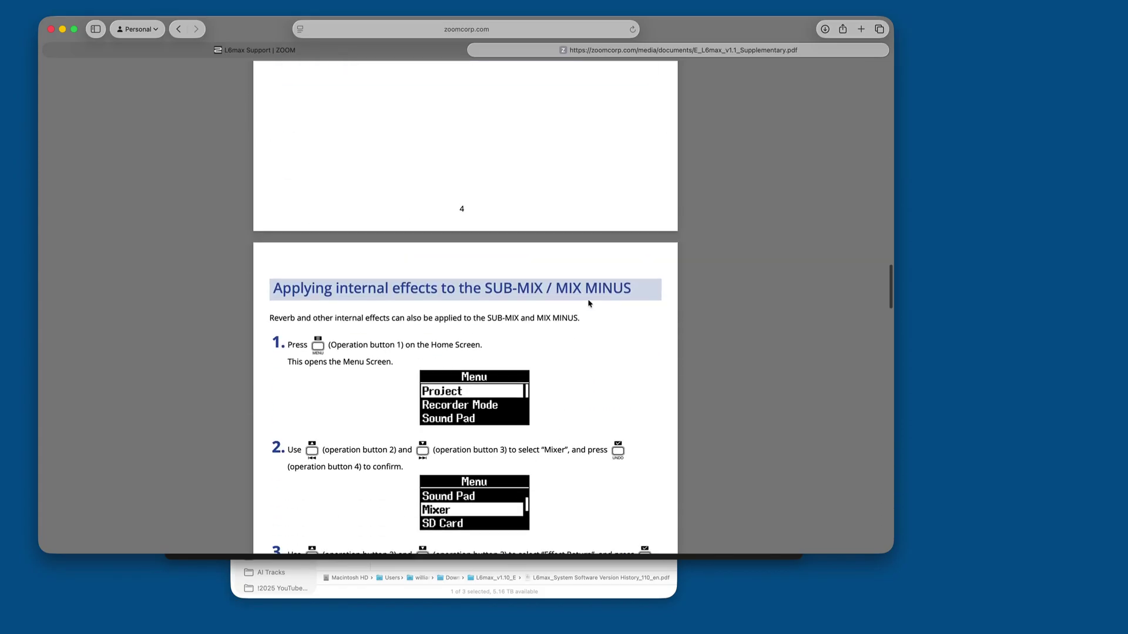
scroll(589, 303, down, 4)
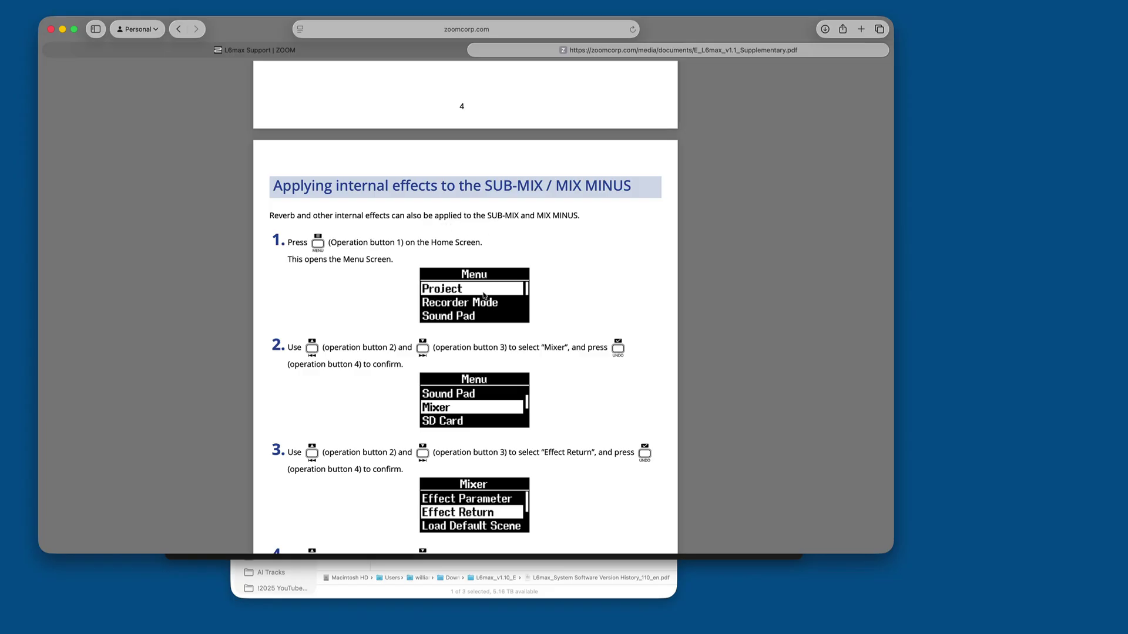
scroll(465, 374, down, 15)
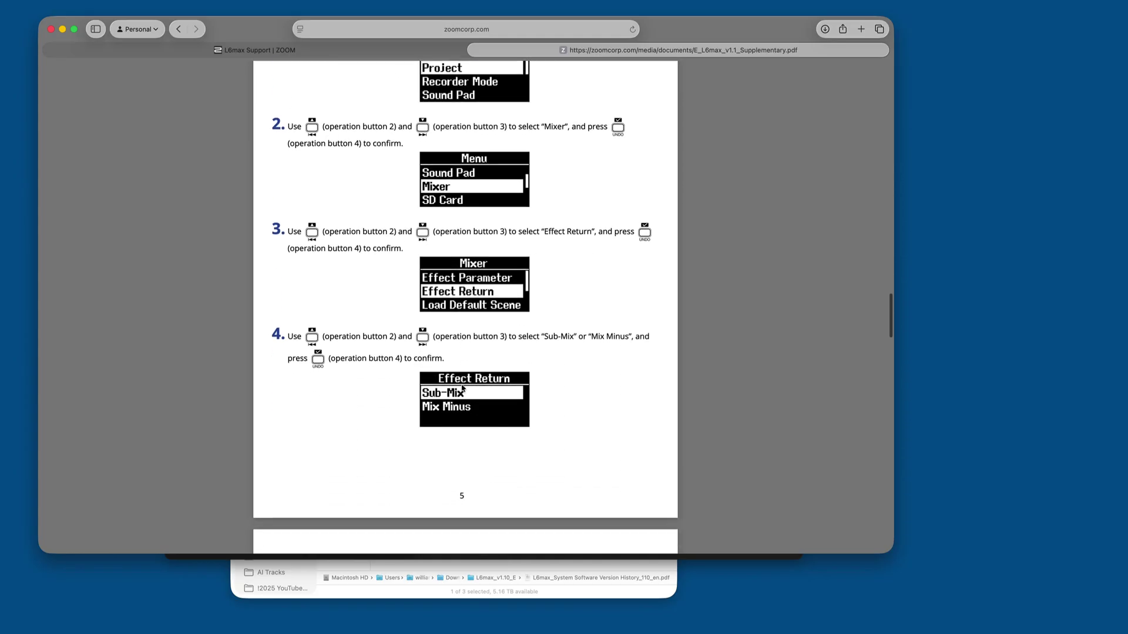
scroll(462, 388, down, 3)
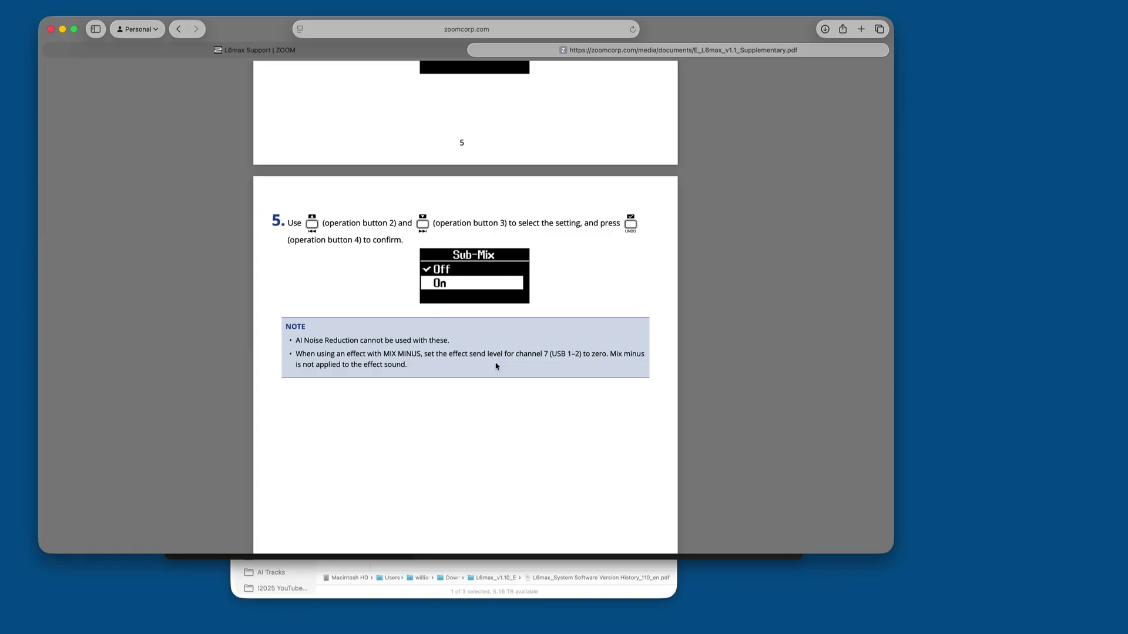
scroll(495, 365, down, 15)
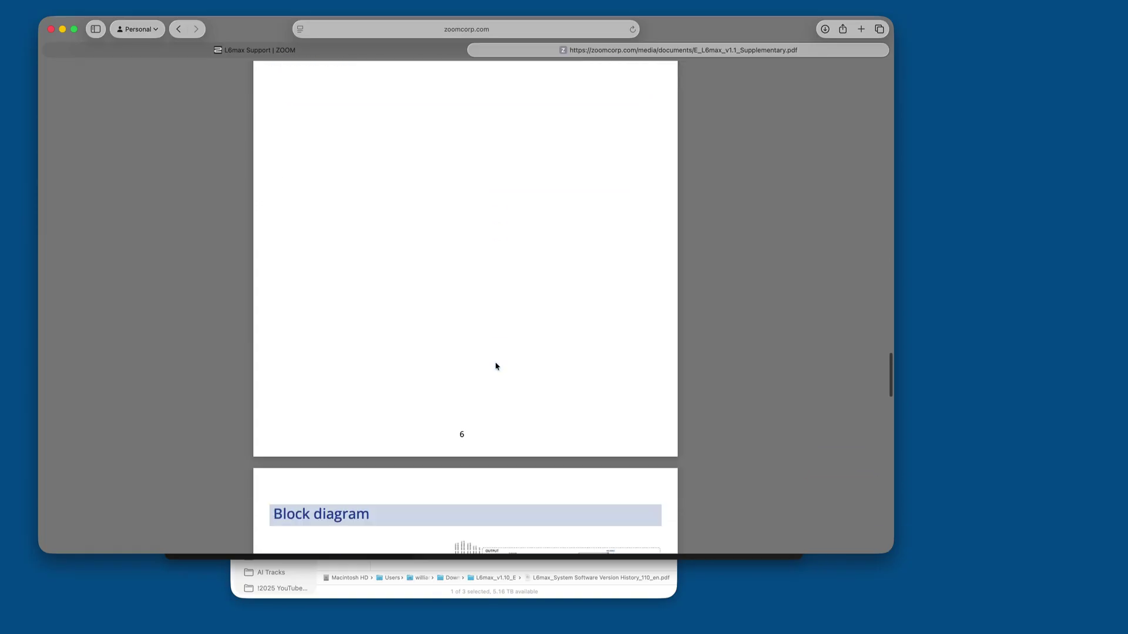
scroll(496, 365, down, 5)
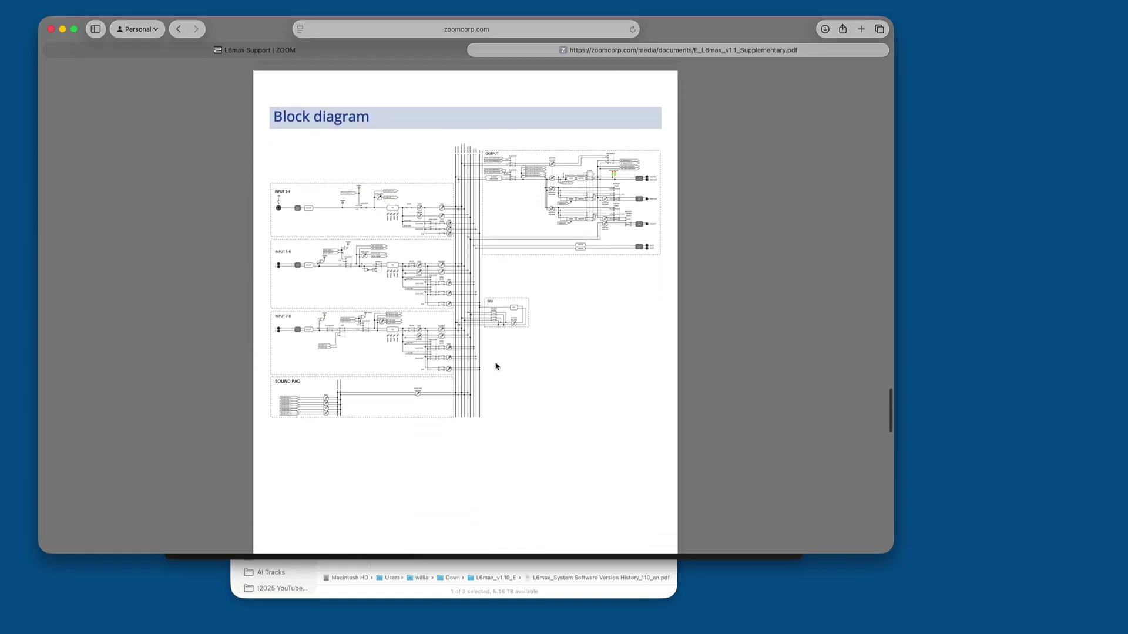
scroll(479, 423, down, 15)
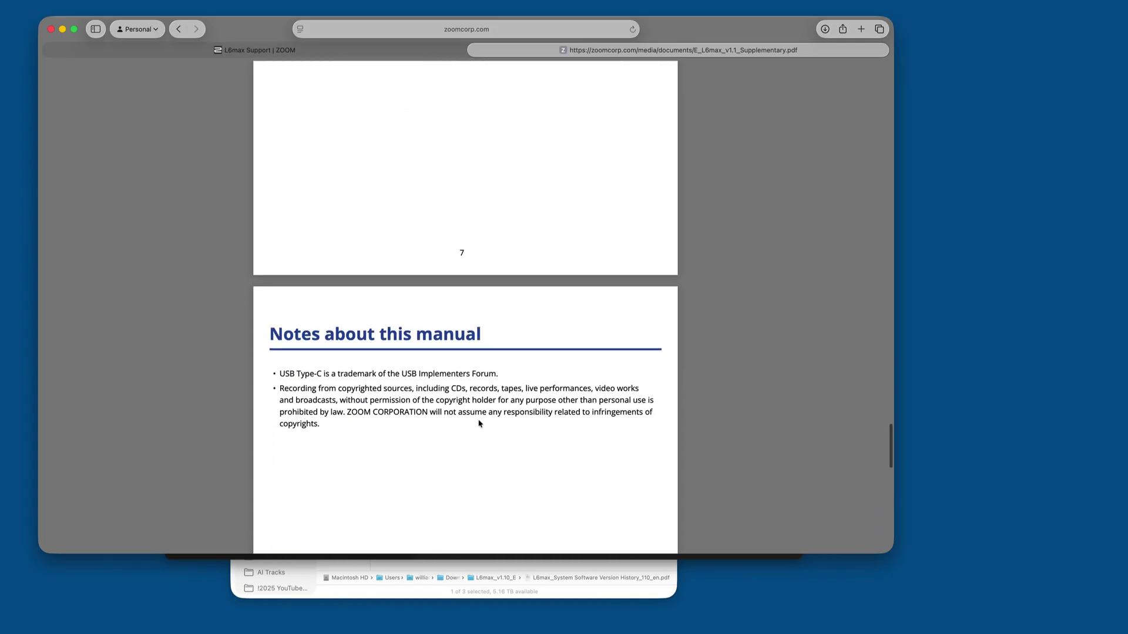
scroll(479, 423, down, 8)
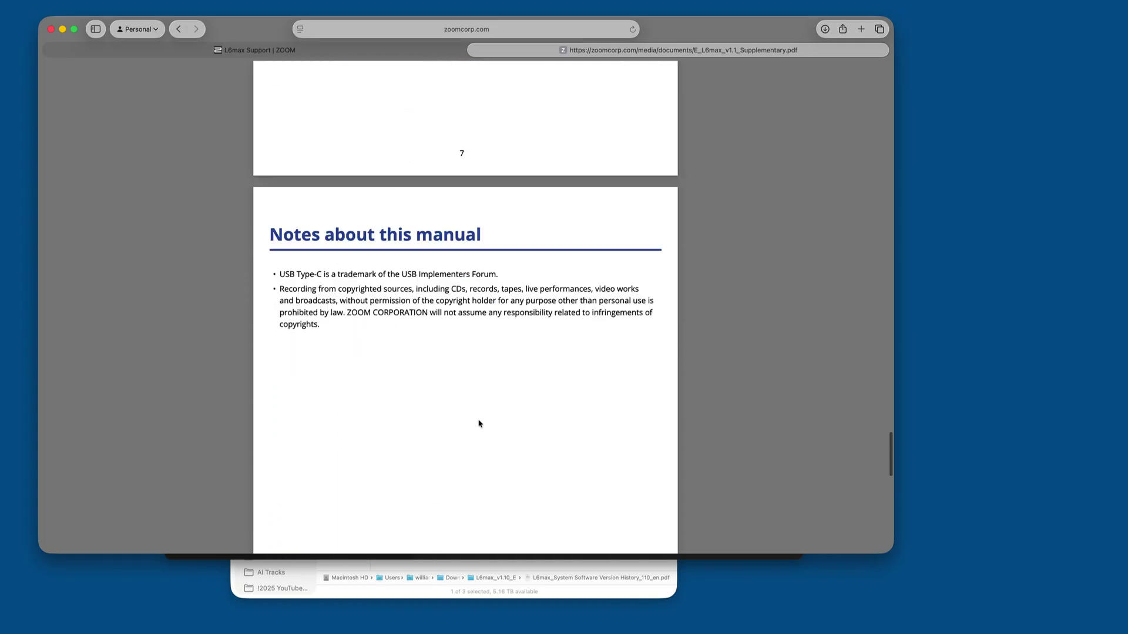
scroll(479, 424, up, 20)
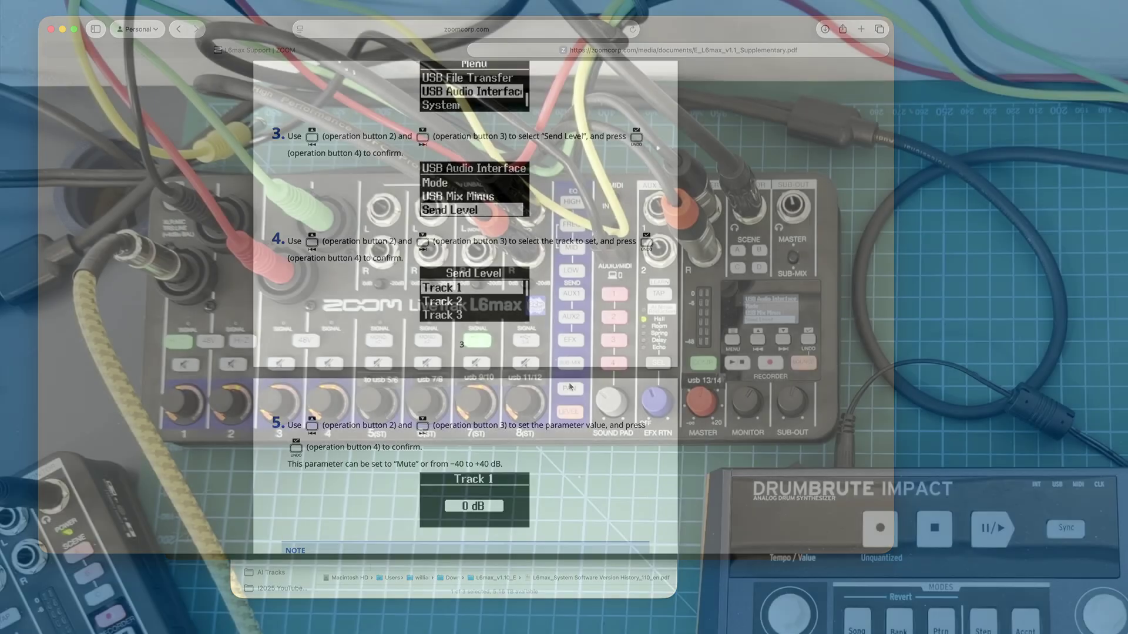